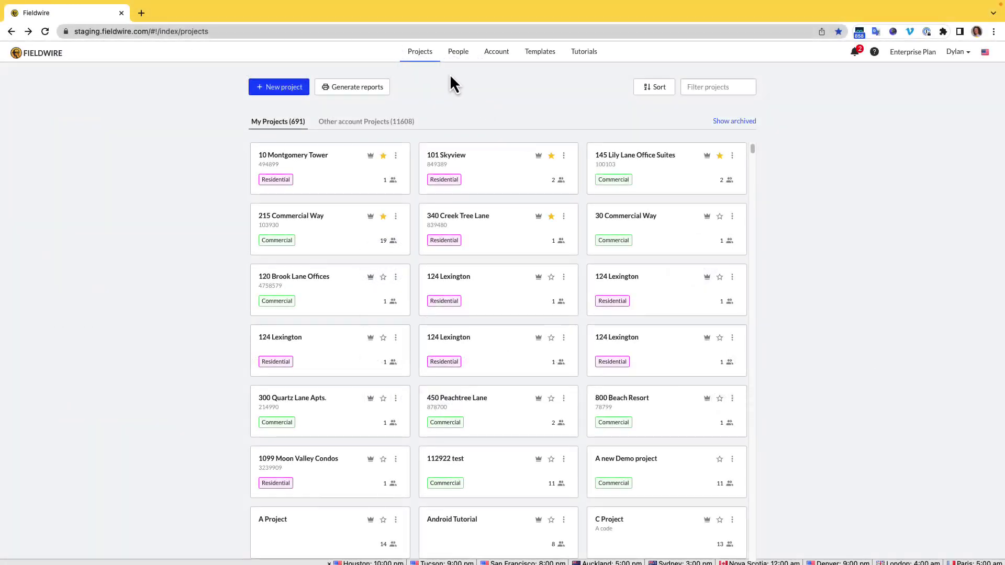
- Review the account's People list, then return to the Projects list
{"action": "left_click", "coordinate": [456, 54]}
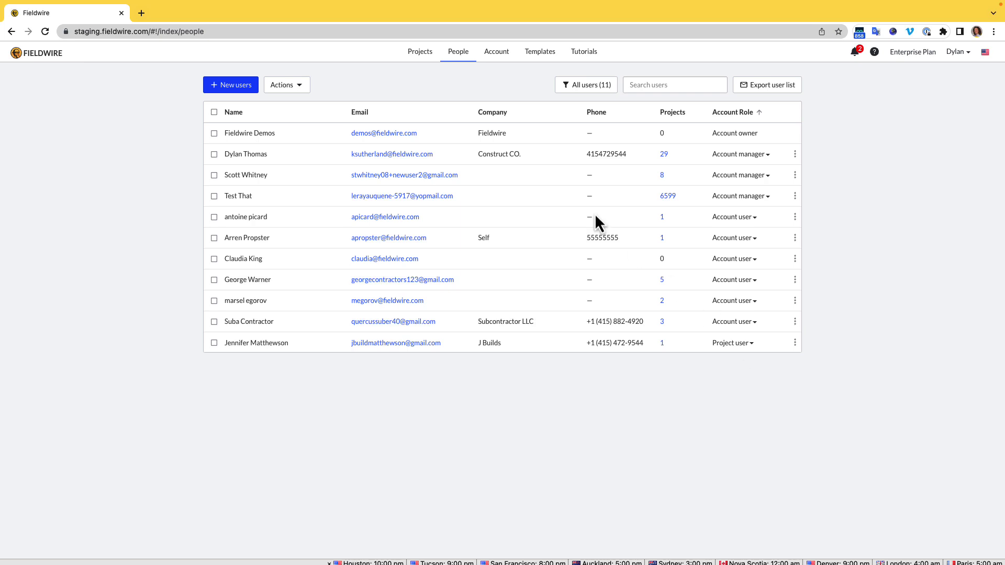
{"action": "left_click", "coordinate": [424, 54]}
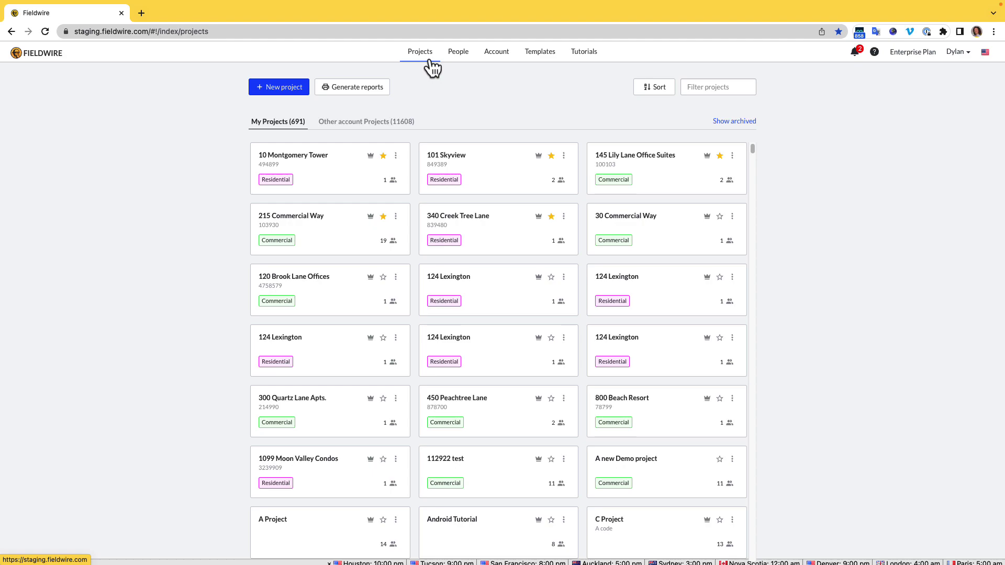
- Enter 215 Commercial Way, view its project people and a member's role choices
{"action": "left_click", "coordinate": [321, 237]}
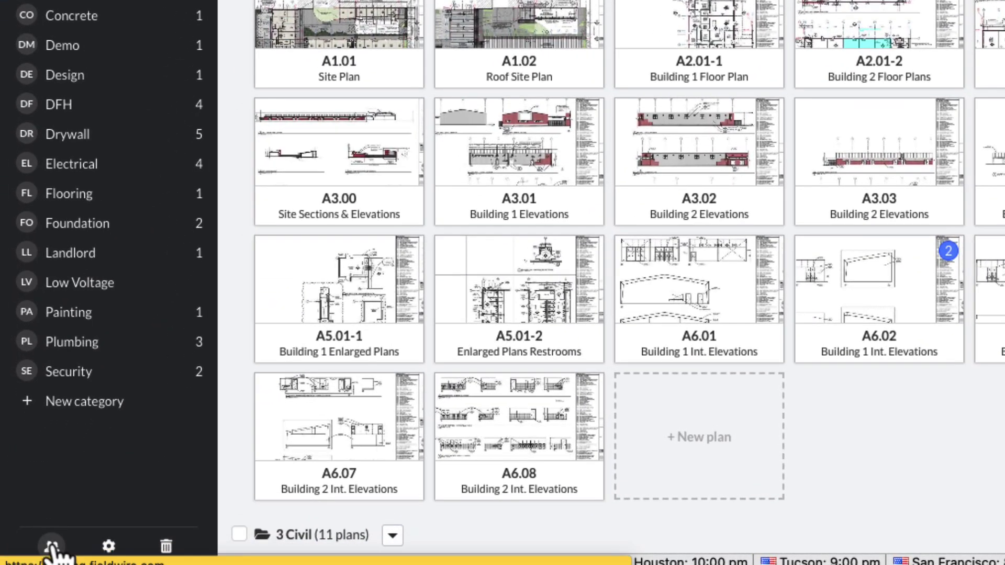
{"action": "left_click", "coordinate": [53, 546]}
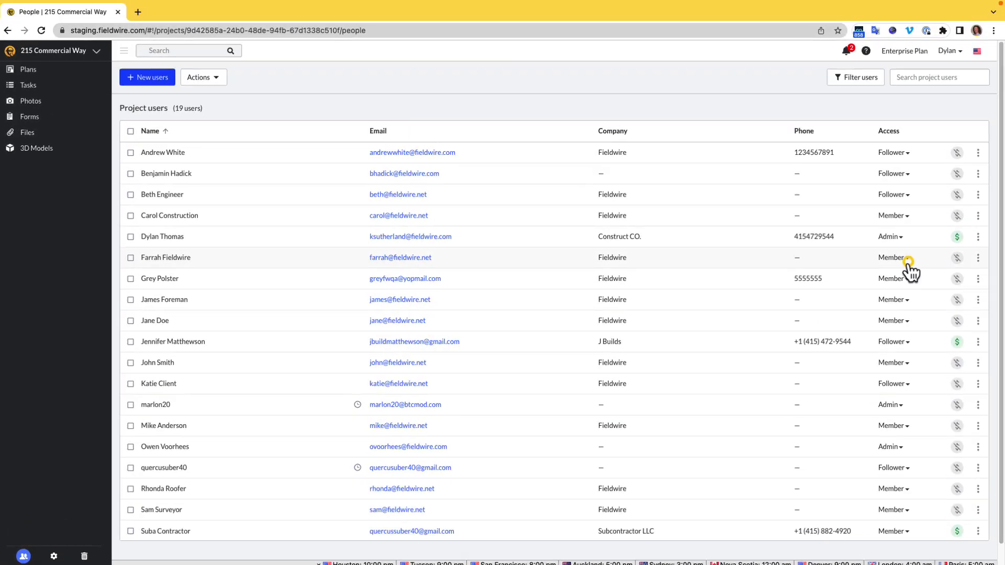
{"action": "left_click", "coordinate": [906, 261]}
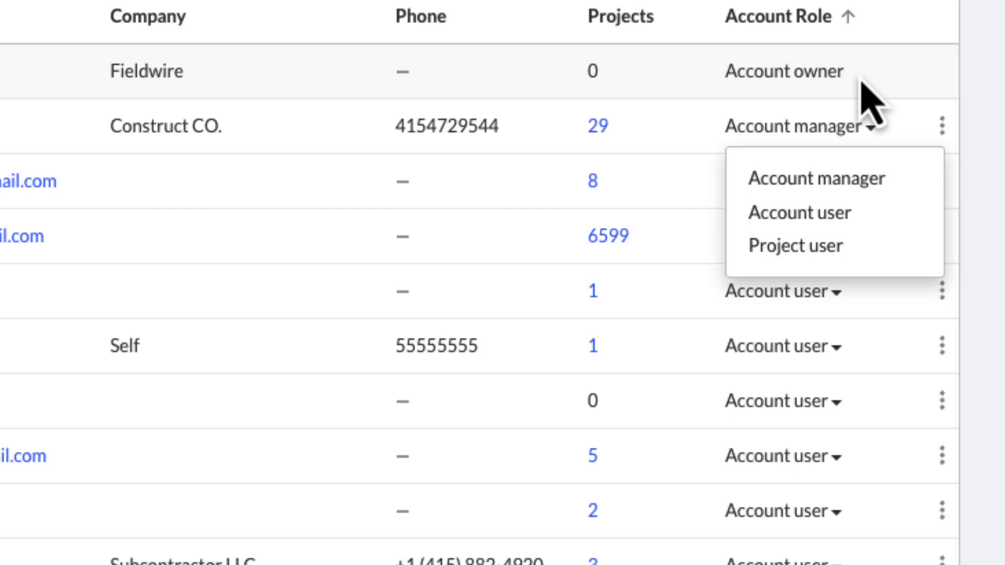
- Leave the role choices unchanged and list the Other account Projects
{"action": "left_click", "coordinate": [872, 98]}
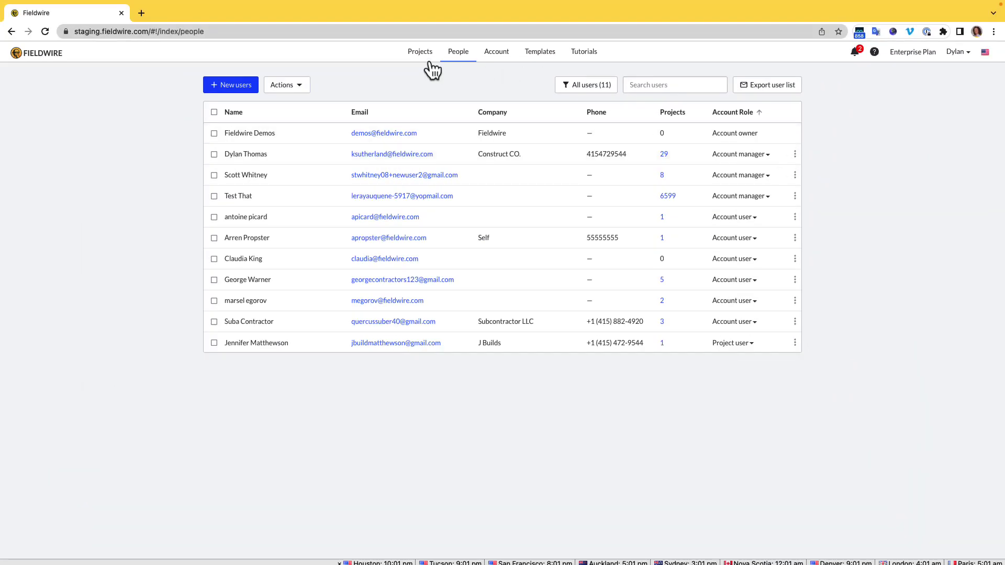
{"action": "left_click", "coordinate": [410, 52]}
{"action": "left_click", "coordinate": [388, 125]}
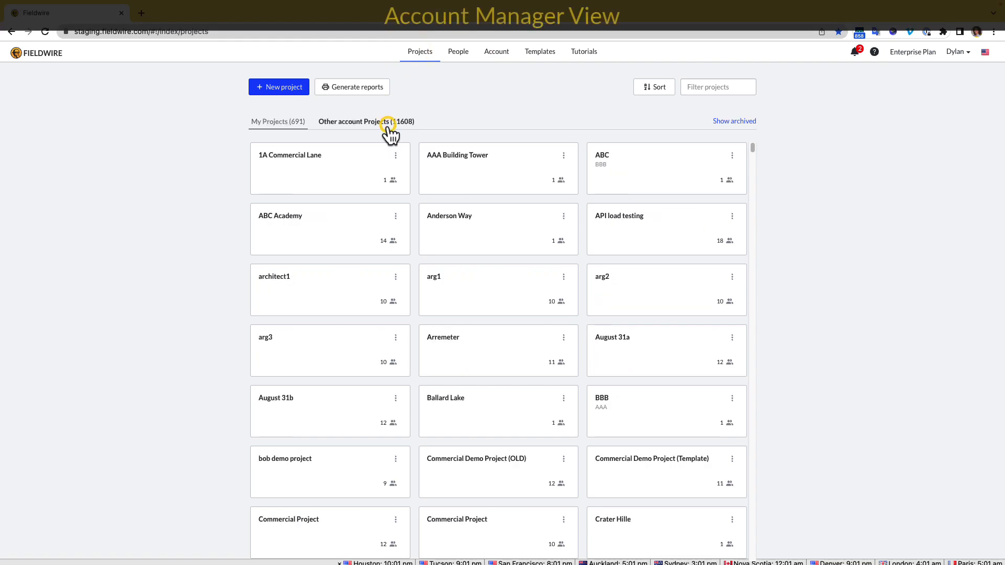
- Check AAA Building Tower's administrators and members, then view the account-wide Templates
{"action": "left_click", "coordinate": [456, 187]}
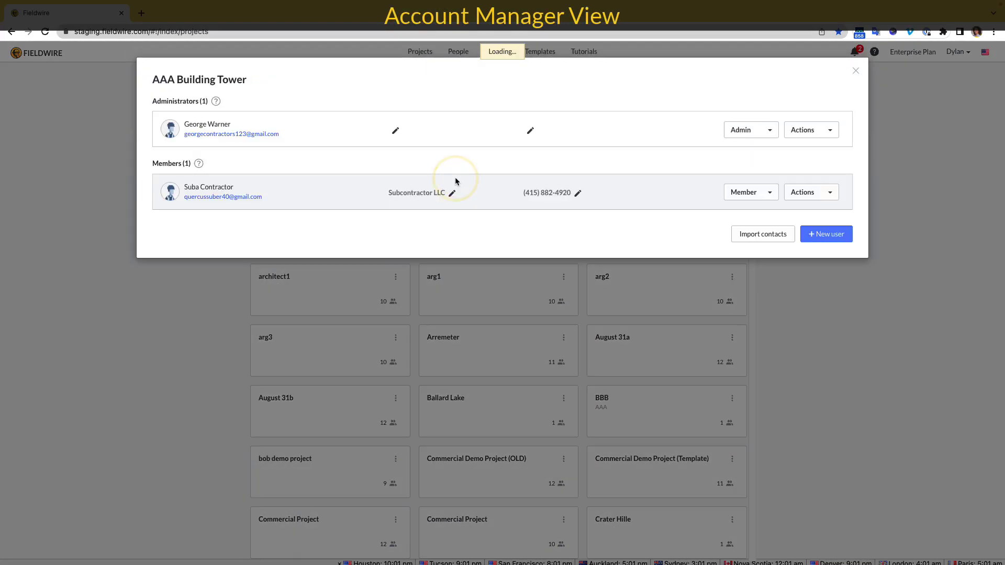
{"action": "left_click", "coordinate": [855, 71]}
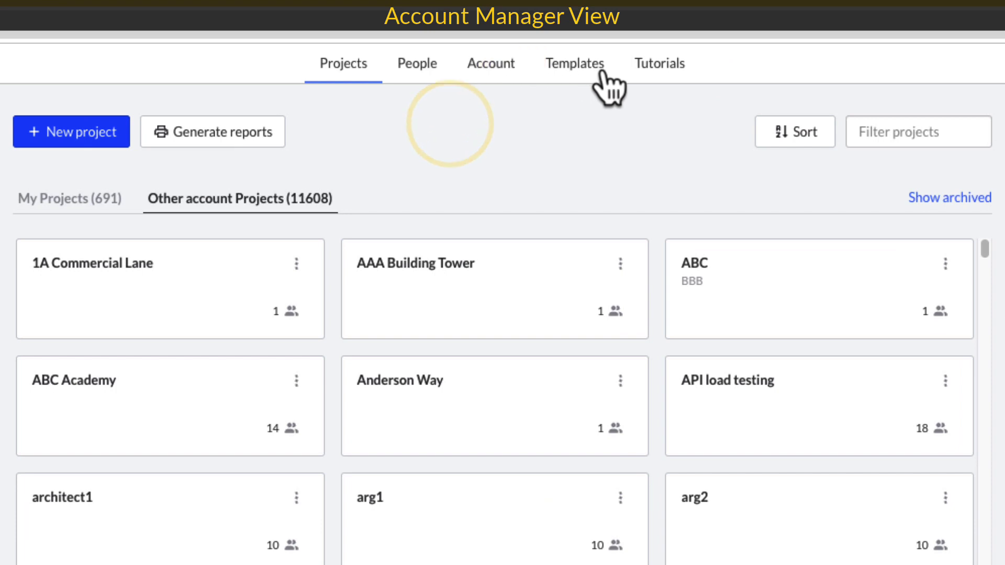
{"action": "left_click", "coordinate": [601, 71]}
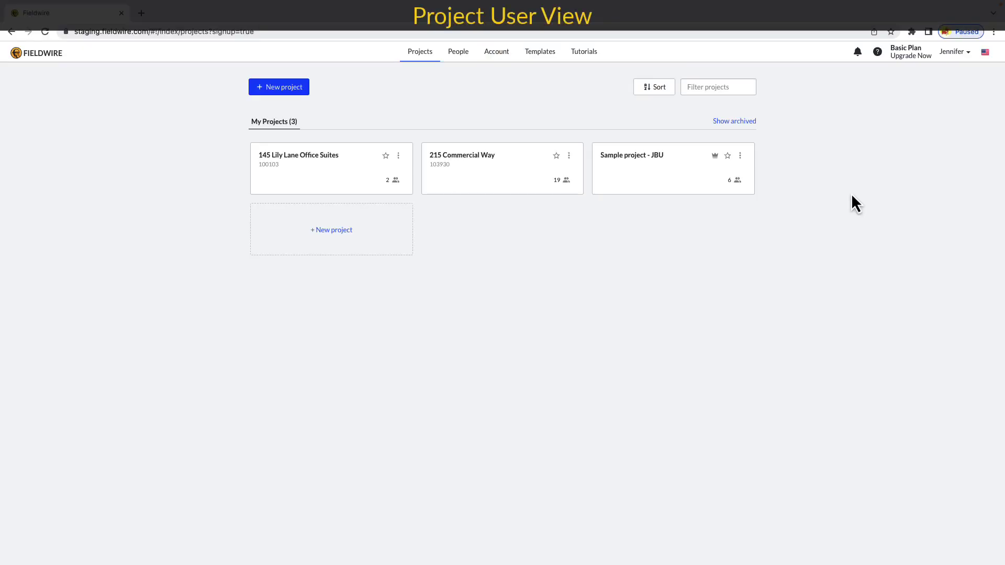
- Review this user's People list, then return to the Projects list
{"action": "left_click", "coordinate": [457, 56]}
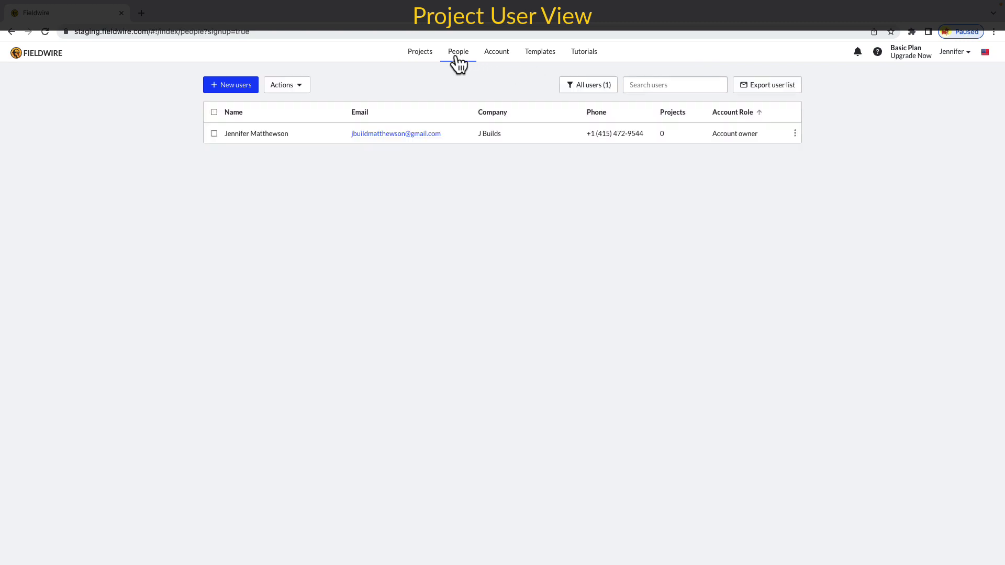
{"action": "left_click", "coordinate": [414, 52]}
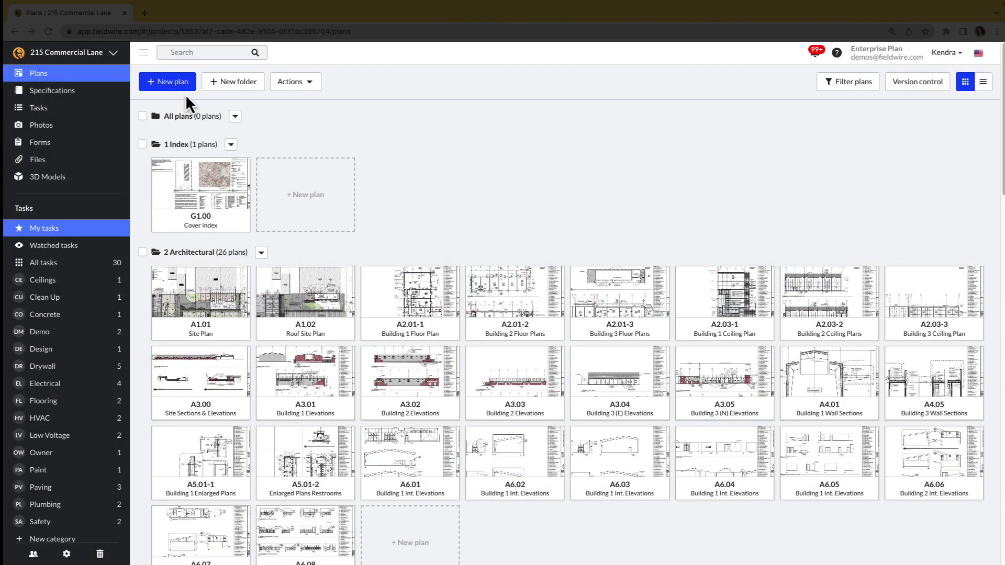
- As admin, try New plan and New folder, then view the Actions available for plan A1.01
{"action": "left_click", "coordinate": [180, 83]}
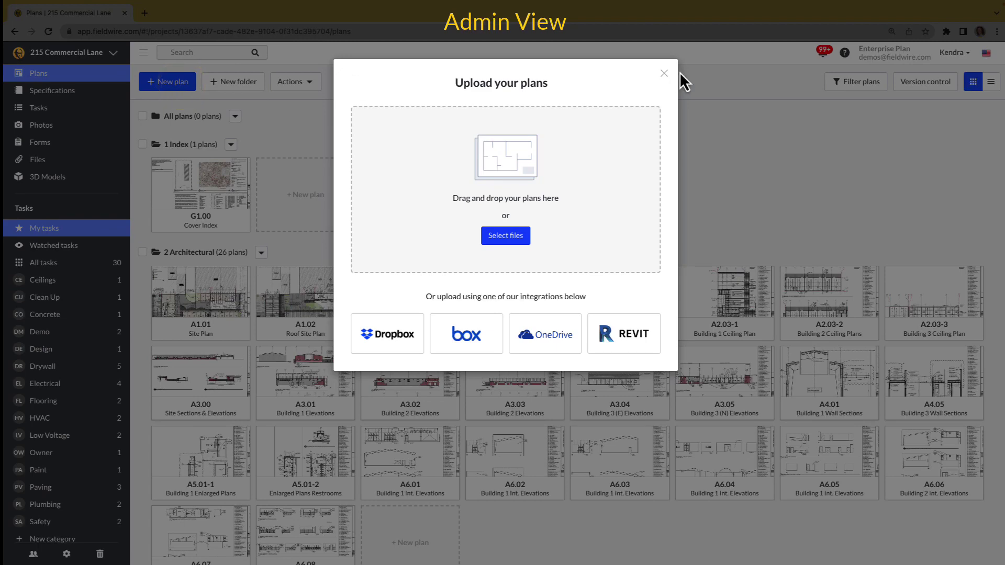
{"action": "left_click", "coordinate": [664, 73]}
{"action": "left_click", "coordinate": [246, 81]}
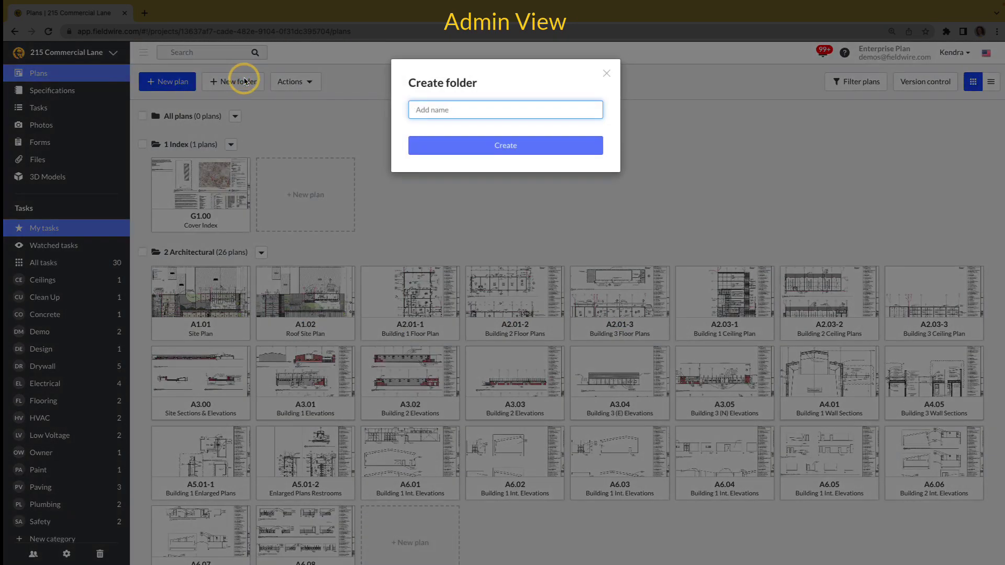
{"action": "left_click", "coordinate": [607, 75]}
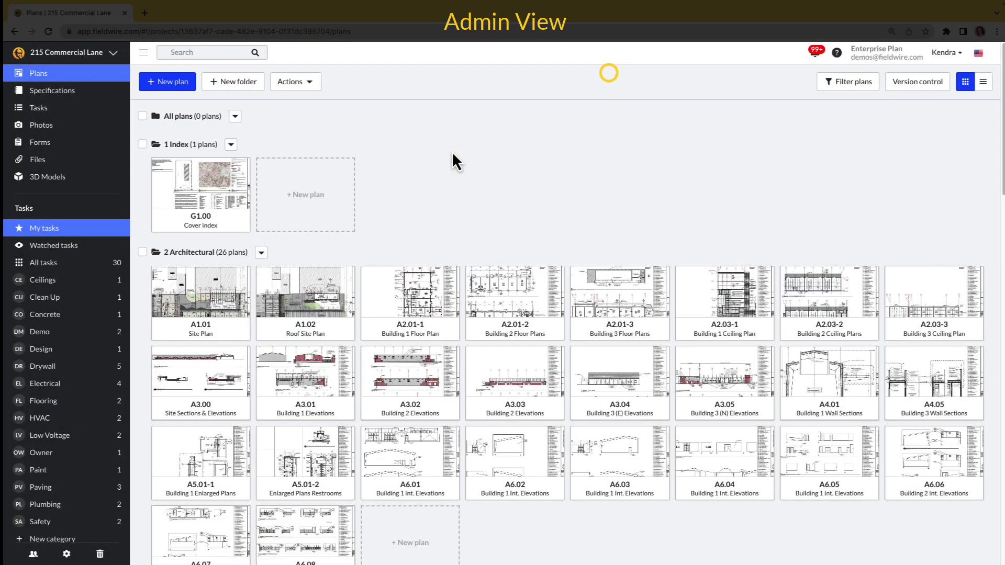
{"action": "left_click", "coordinate": [157, 273]}
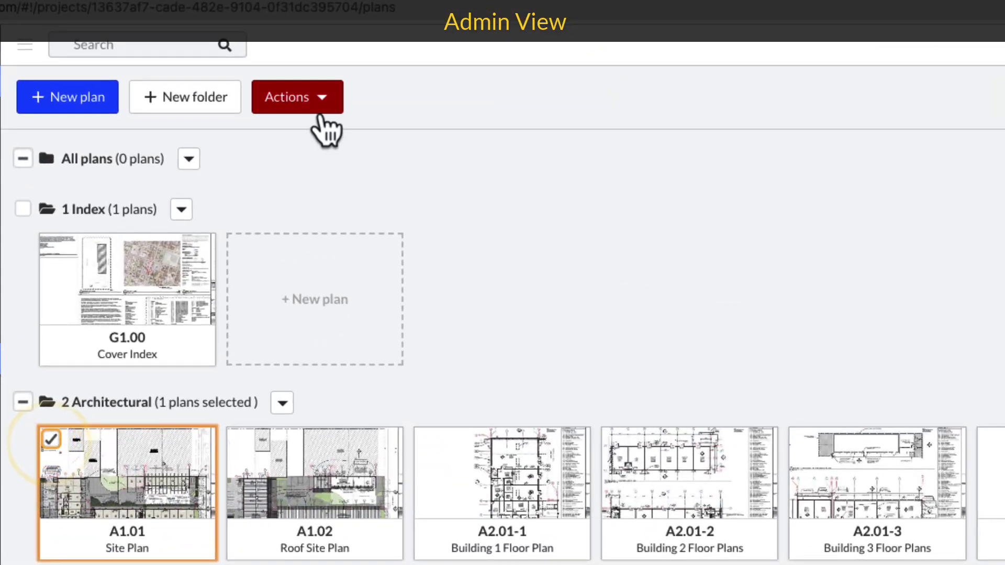
{"action": "left_click", "coordinate": [318, 101]}
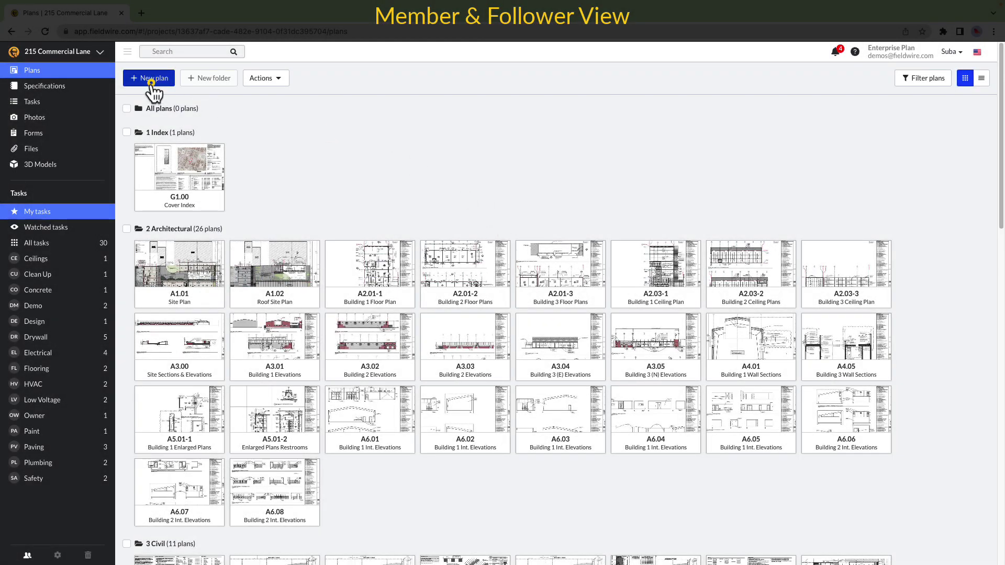
- As member, hit the admin-access warning on New plan, then view the Actions available for plan A1.02
{"action": "left_click", "coordinate": [149, 79]}
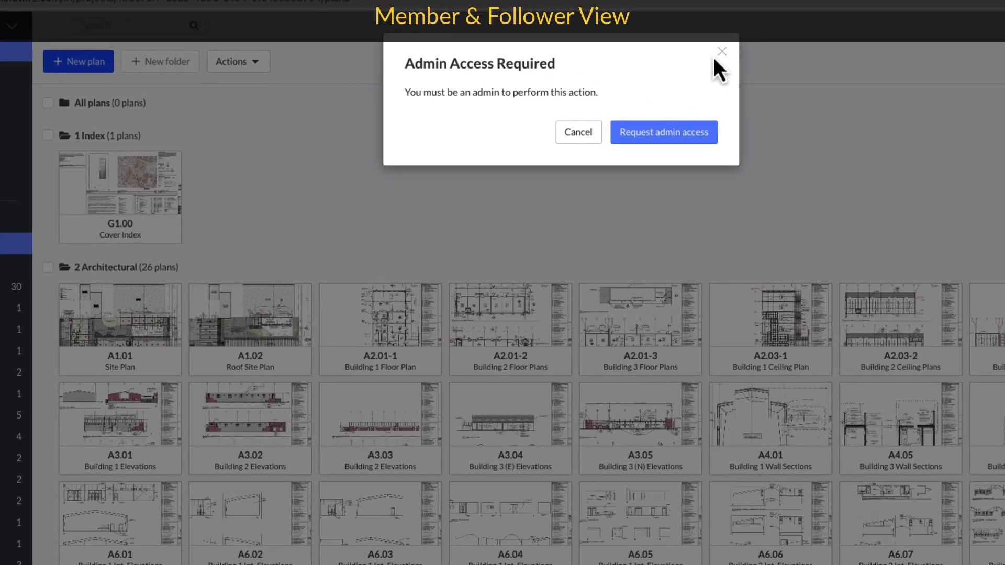
{"action": "left_click", "coordinate": [717, 54]}
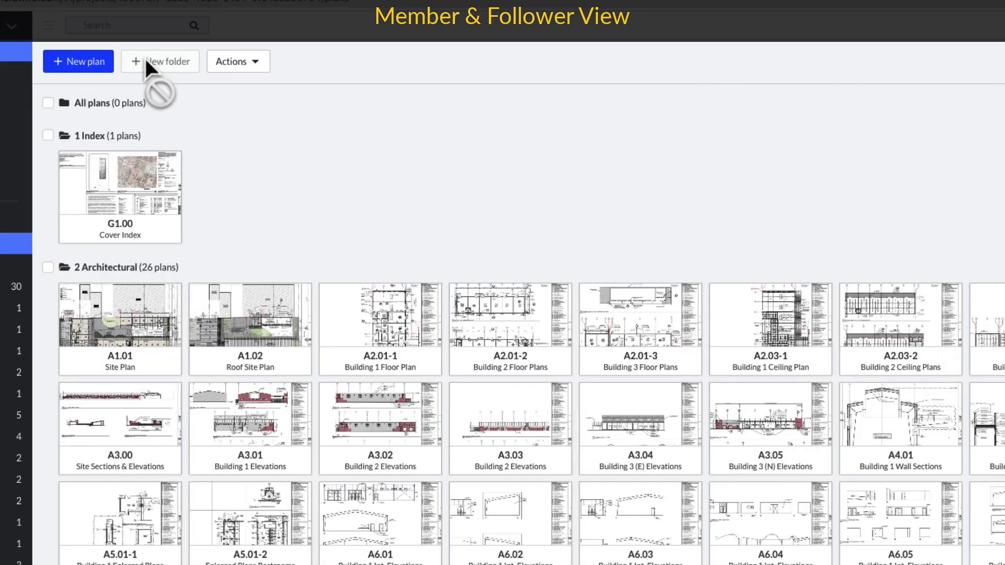
{"action": "mouse_move", "coordinate": [249, 328]}
{"action": "left_click", "coordinate": [198, 294]}
{"action": "left_click", "coordinate": [250, 63]}
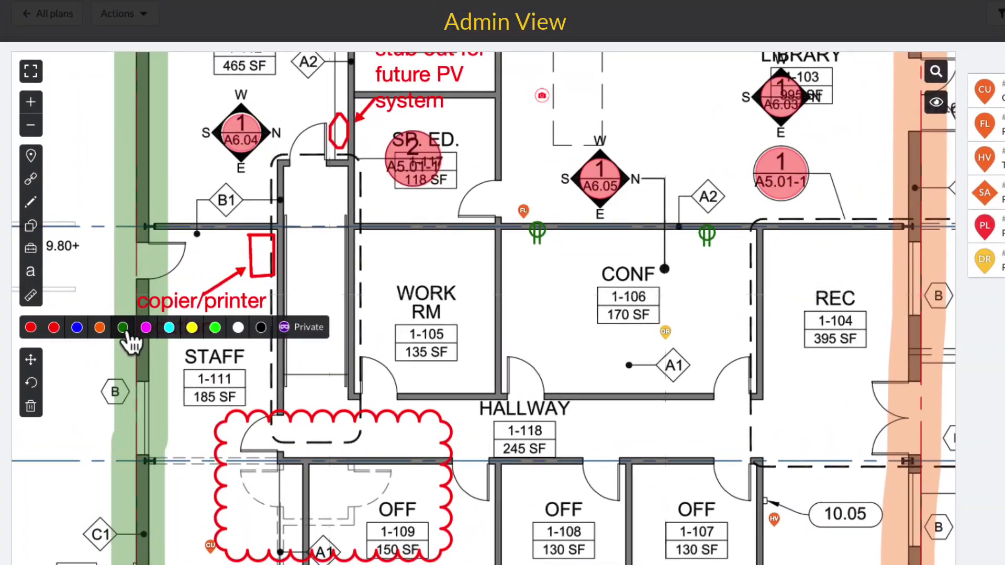
- Place three green tree symbols around the conference room on the floor plan
{"action": "left_click", "coordinate": [135, 333]}
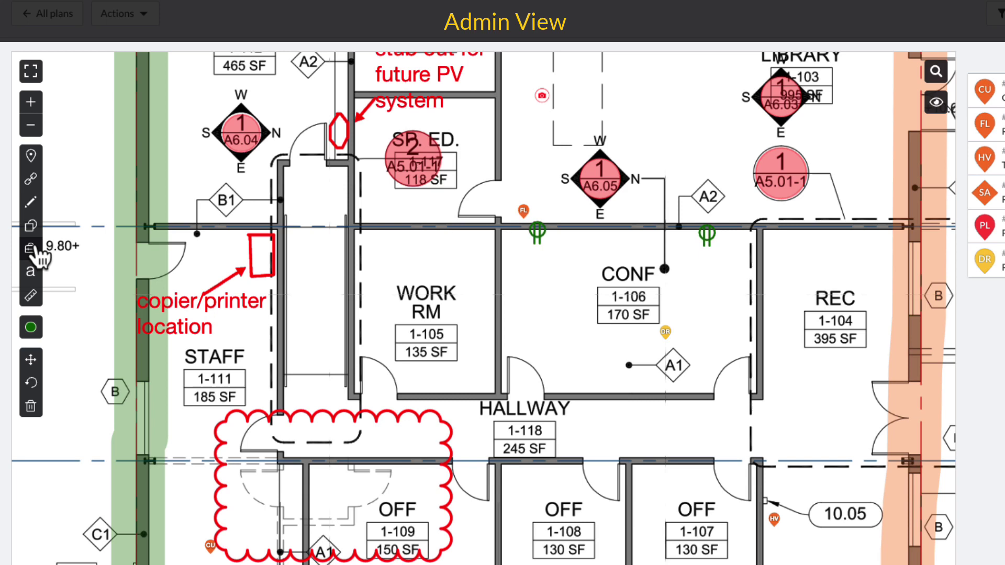
{"action": "left_click", "coordinate": [33, 251]}
{"action": "left_click", "coordinate": [69, 294]}
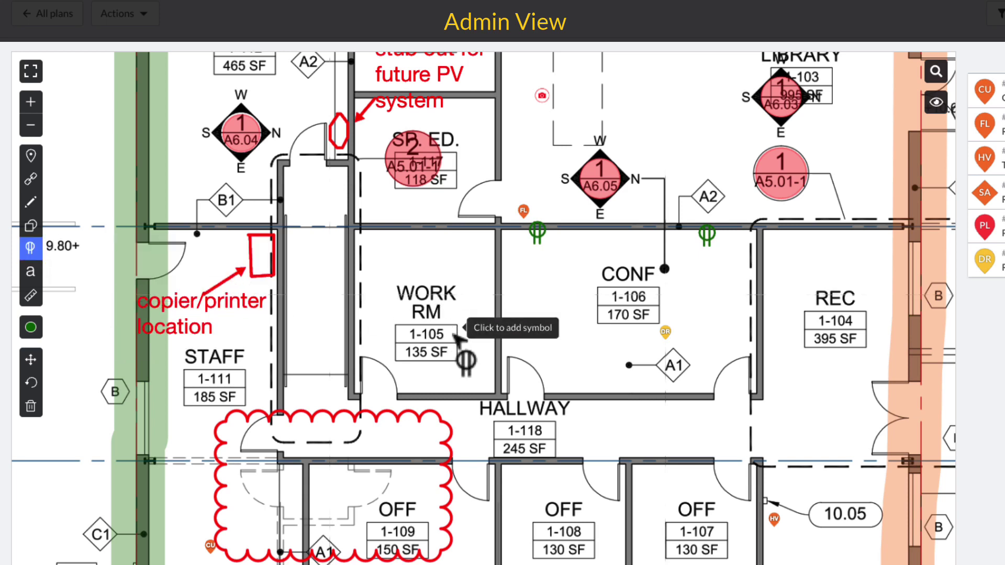
{"action": "left_click", "coordinate": [673, 375]}
{"action": "left_click", "coordinate": [594, 375]}
{"action": "left_click", "coordinate": [507, 295]}
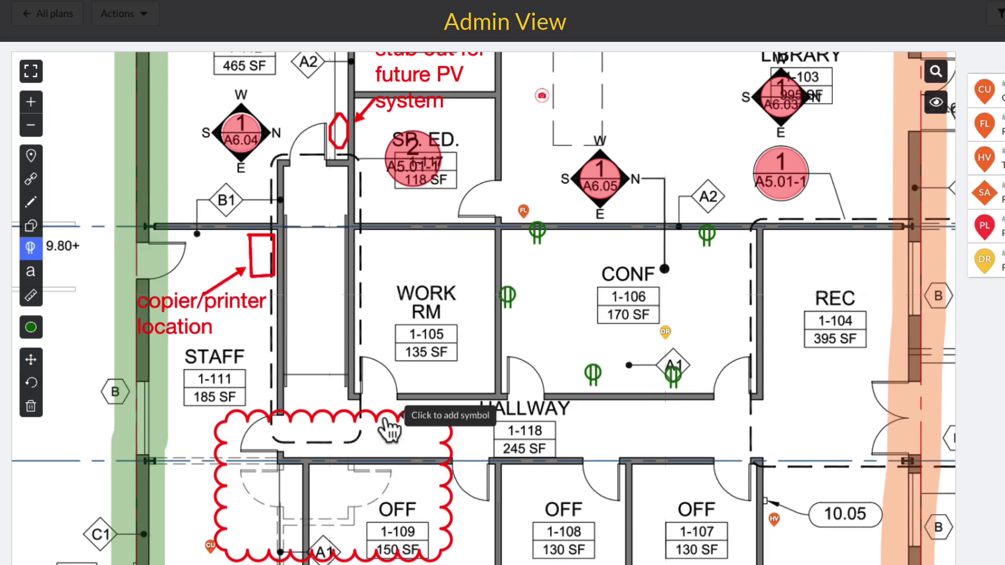
- View markup details of the copier/printer and a tree symbol, then place an Audiovisual AV symbol above CONF
{"action": "right_click", "coordinate": [202, 317]}
{"action": "left_click", "coordinate": [233, 351]}
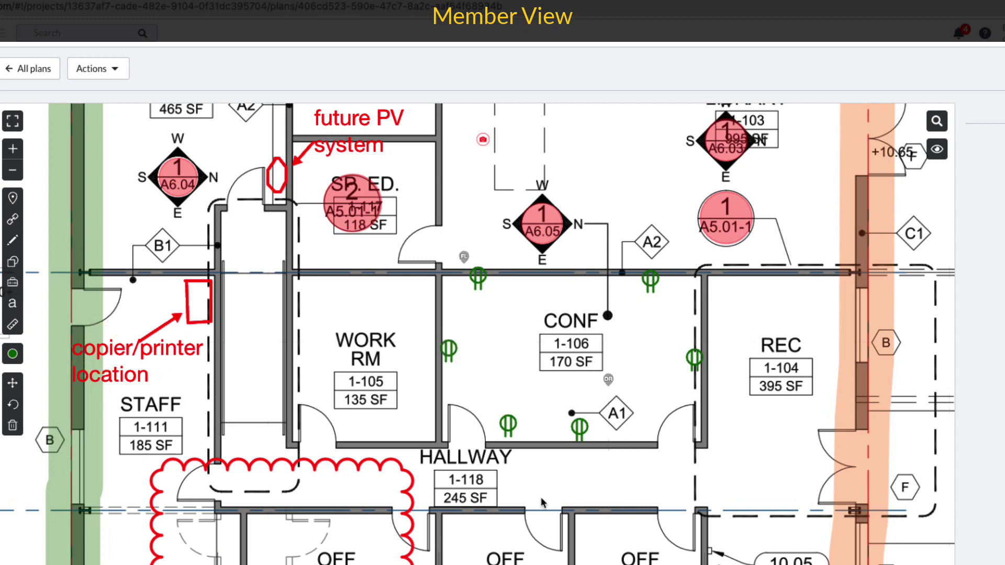
{"action": "left_click", "coordinate": [578, 428]}
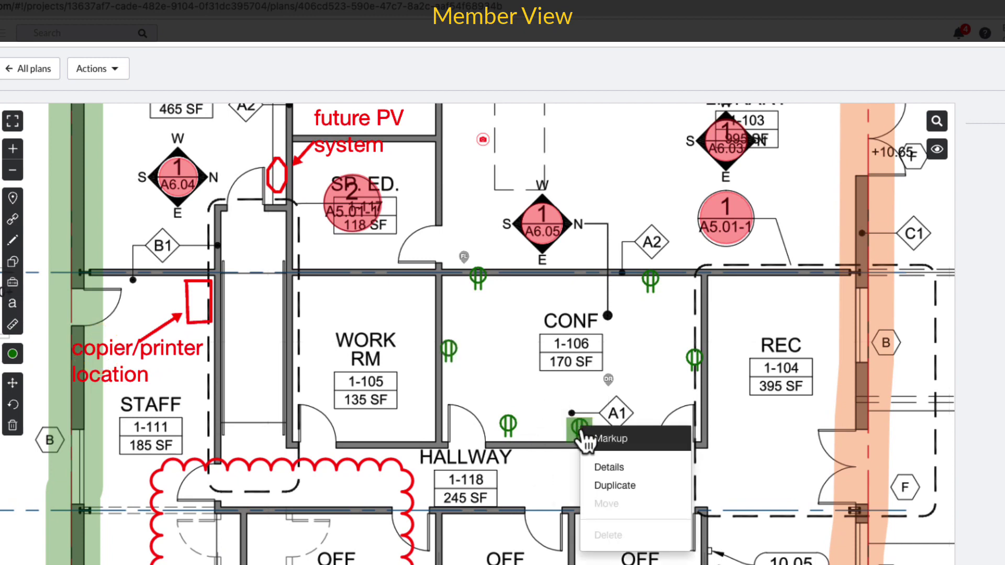
{"action": "left_click", "coordinate": [641, 470]}
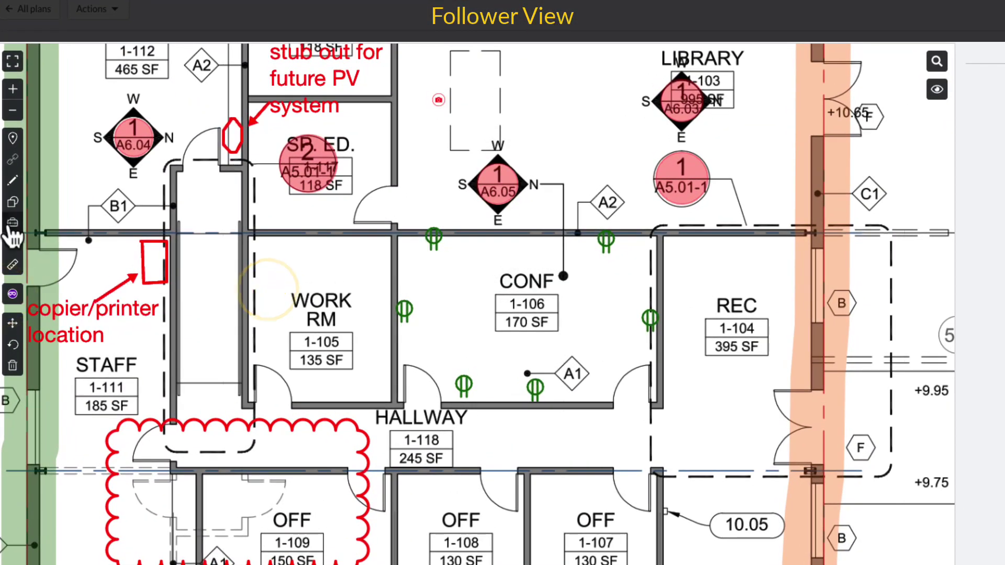
{"action": "left_click", "coordinate": [13, 222]}
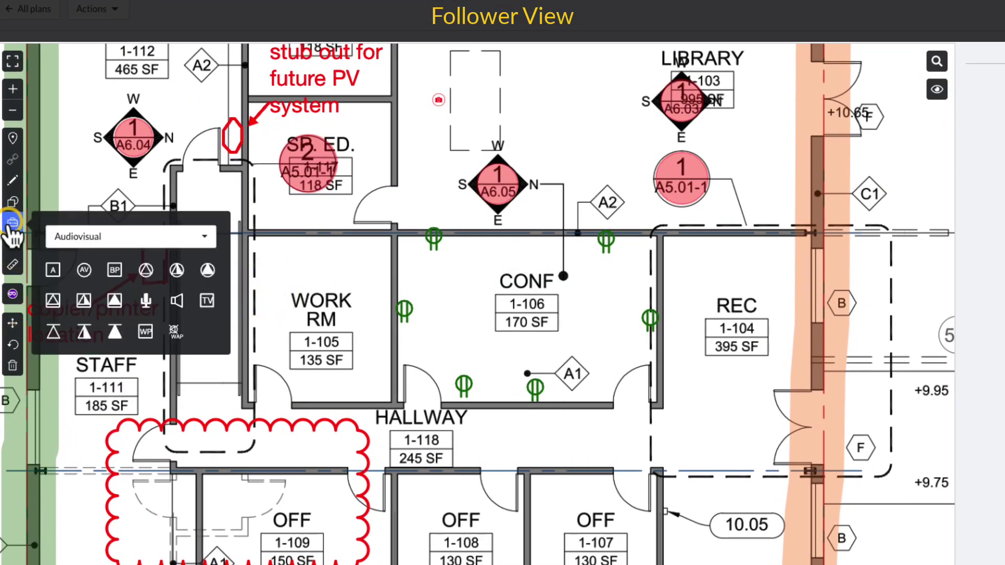
{"action": "left_click", "coordinate": [84, 271]}
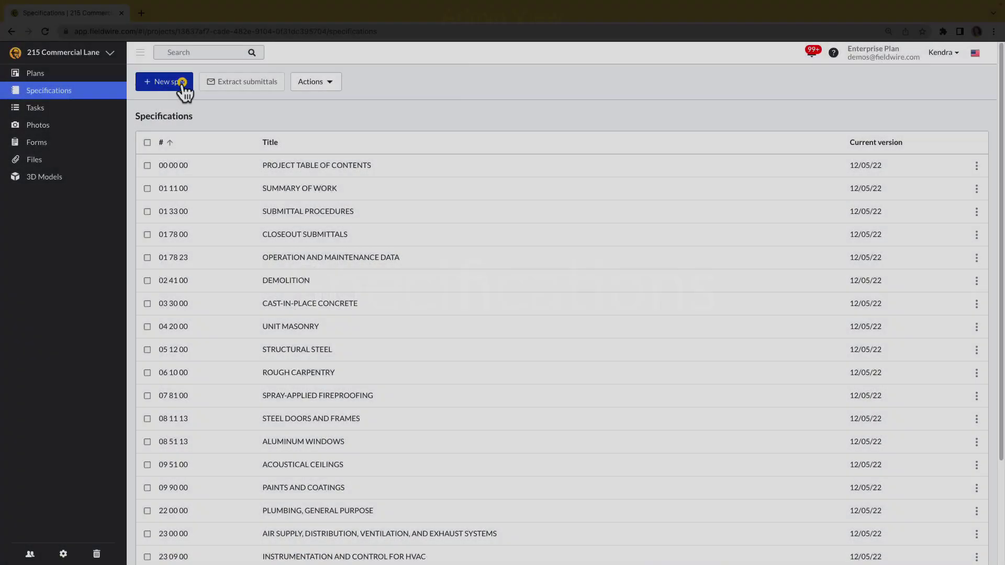
- Start a New spec upload and dismiss the upload window
{"action": "left_click", "coordinate": [180, 82]}
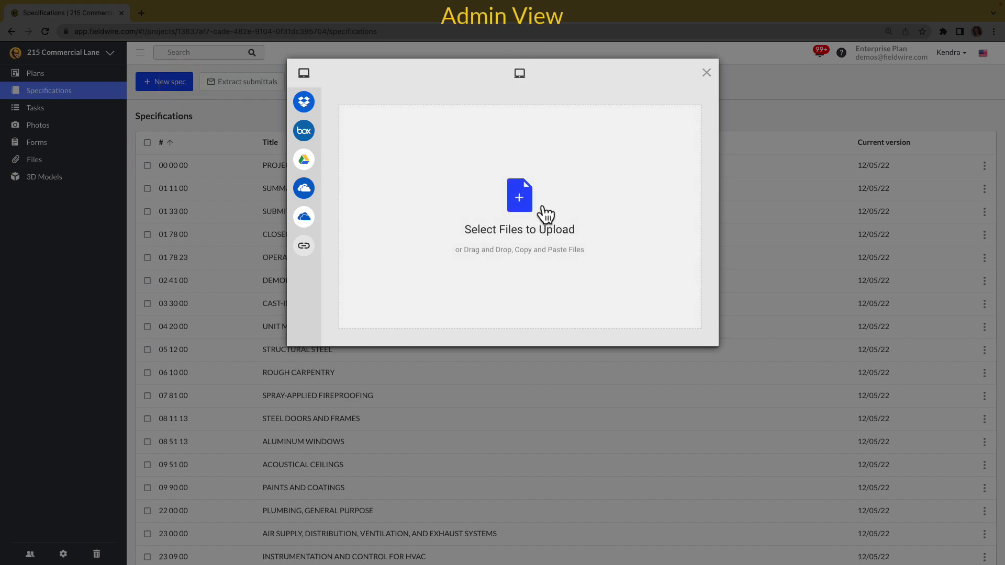
{"action": "left_click", "coordinate": [708, 73]}
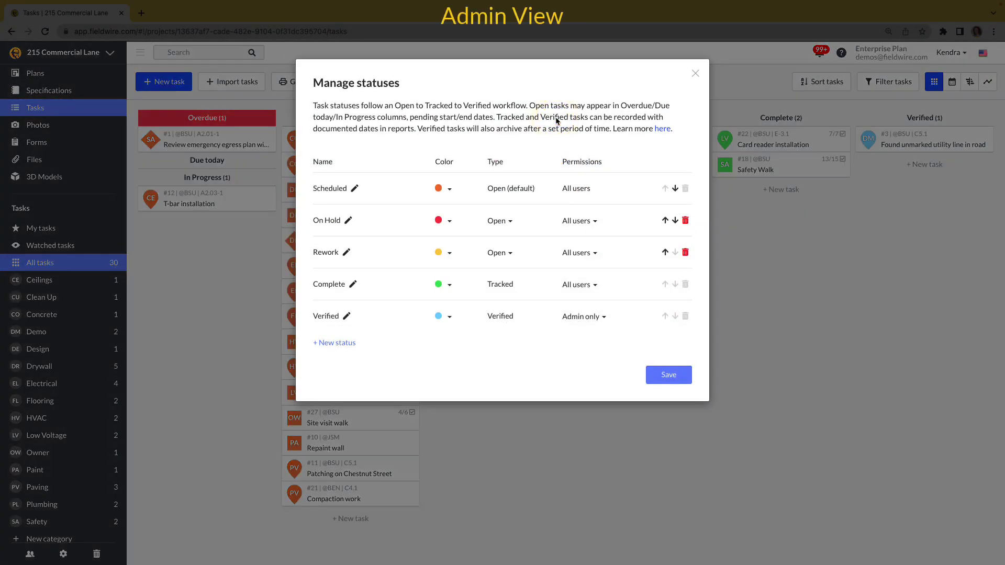
- Leave Manage statuses, open the Sawcut along break in asphalt task and its attribute settings
{"action": "left_click", "coordinate": [695, 75]}
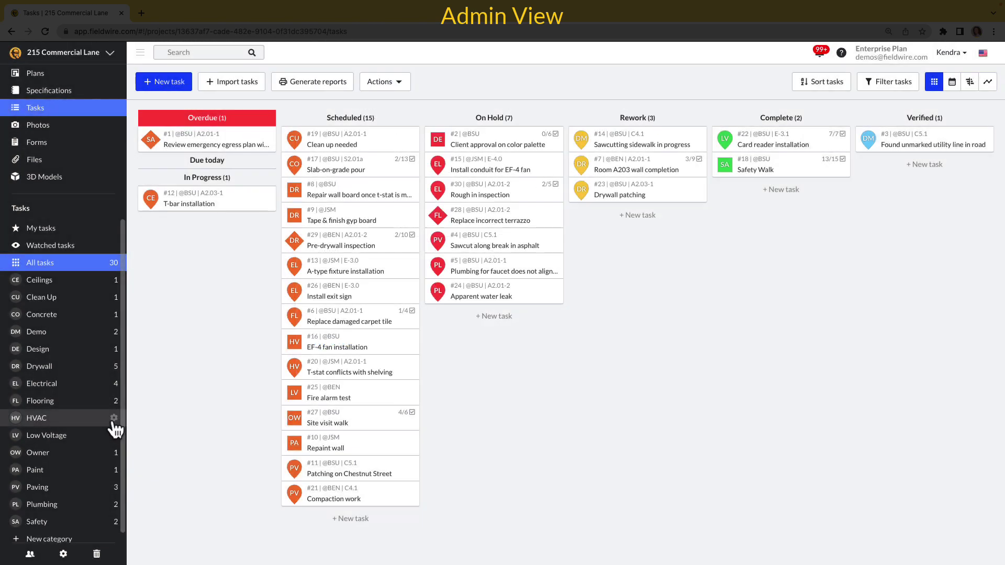
{"action": "left_click", "coordinate": [113, 424]}
{"action": "left_click", "coordinate": [460, 254]}
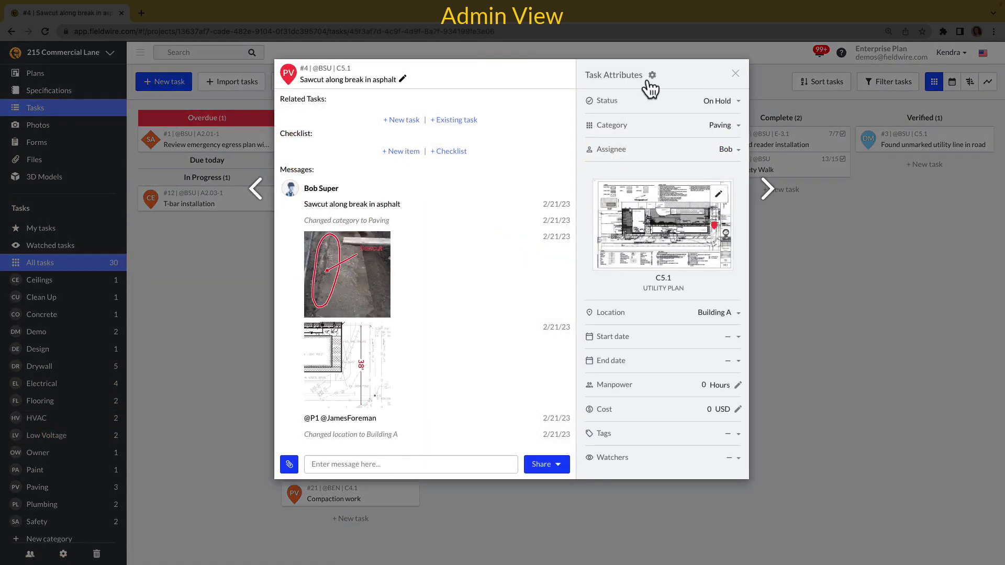
{"action": "left_click", "coordinate": [652, 75]}
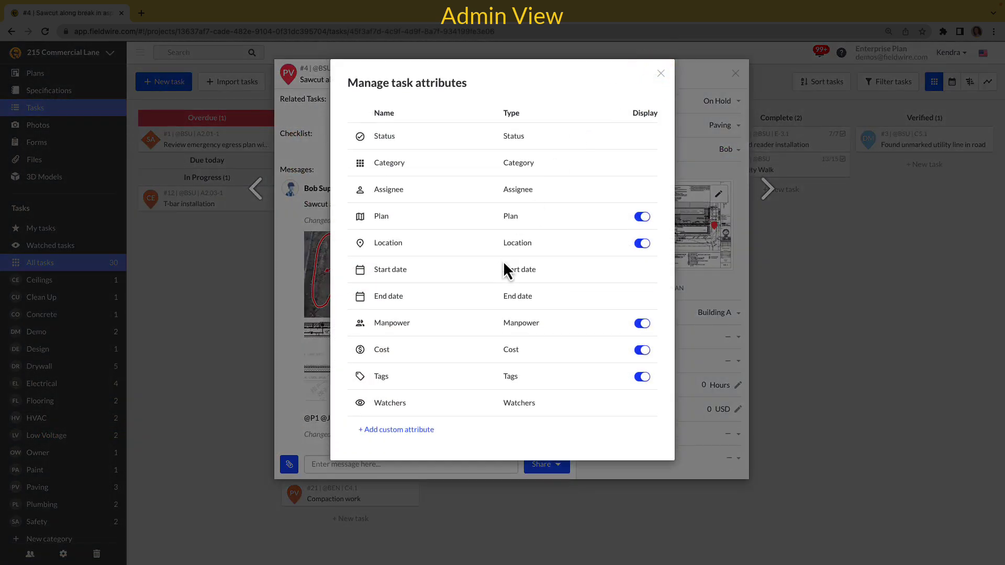
- Preview Add custom attribute, dismiss both dialogs and show the task's status options
{"action": "left_click", "coordinate": [431, 434]}
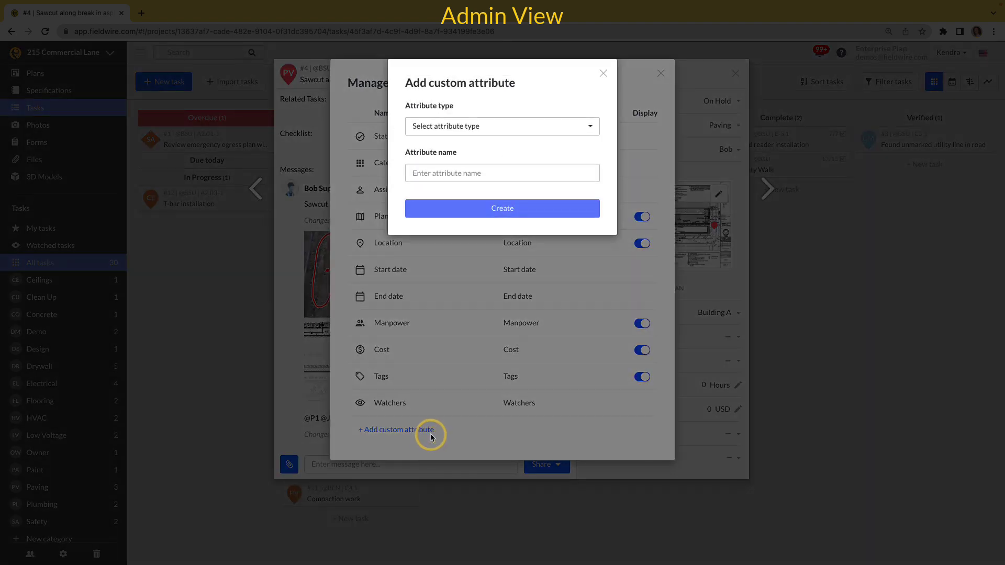
{"action": "left_click", "coordinate": [604, 74]}
{"action": "left_click", "coordinate": [661, 73]}
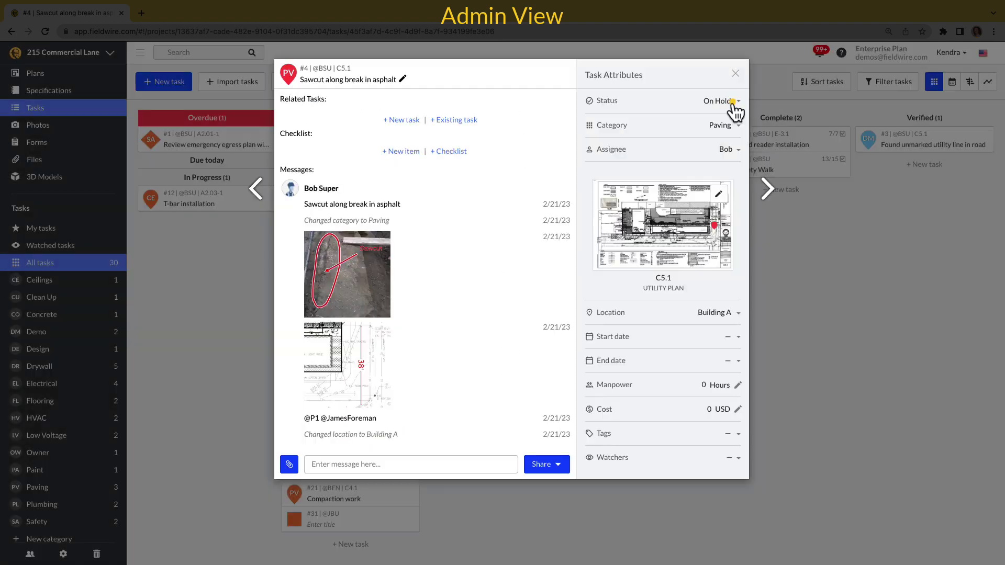
{"action": "left_click", "coordinate": [730, 101]}
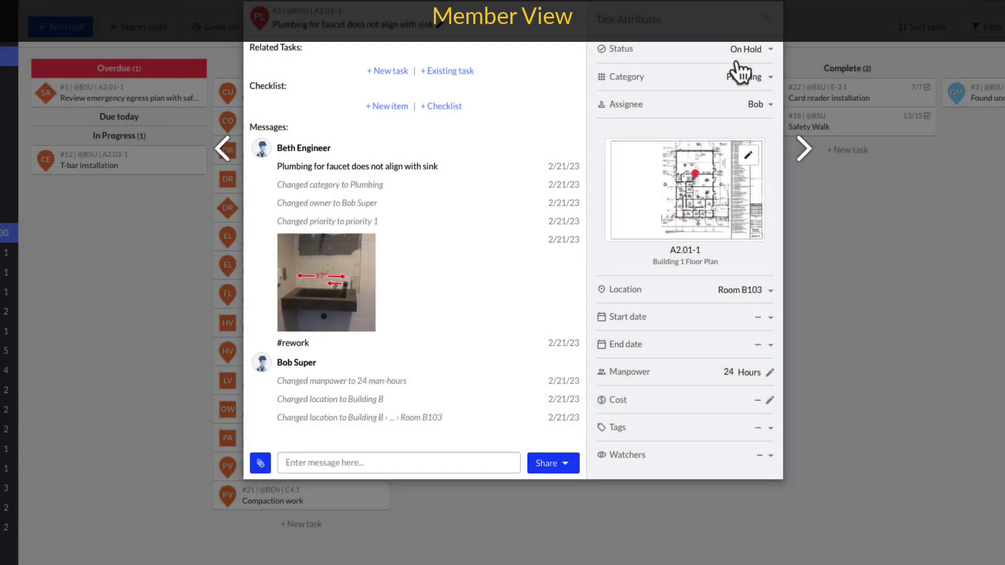
- Check a member's status options, then start a new report from Generate reports
{"action": "left_click", "coordinate": [736, 54]}
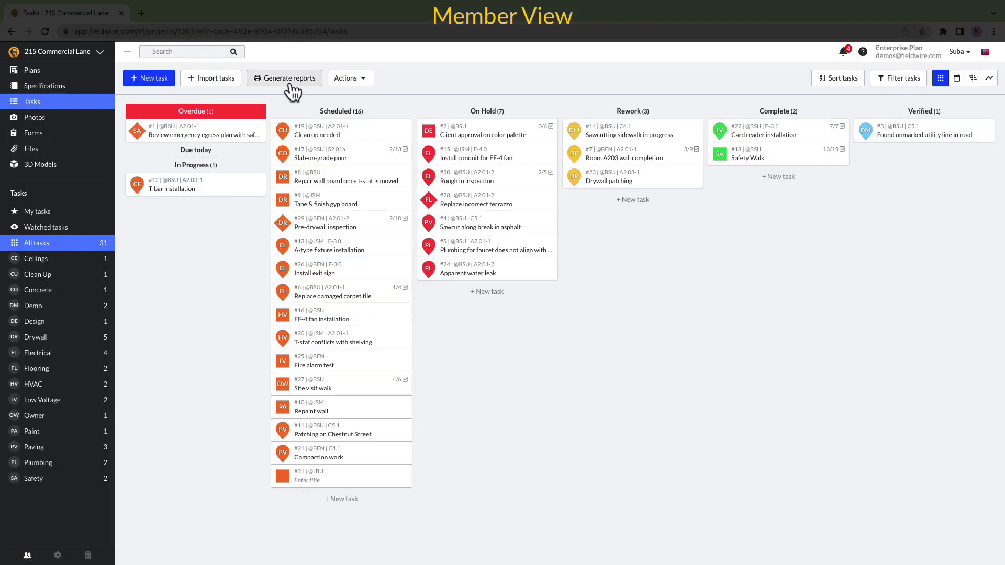
{"action": "left_click", "coordinate": [290, 83]}
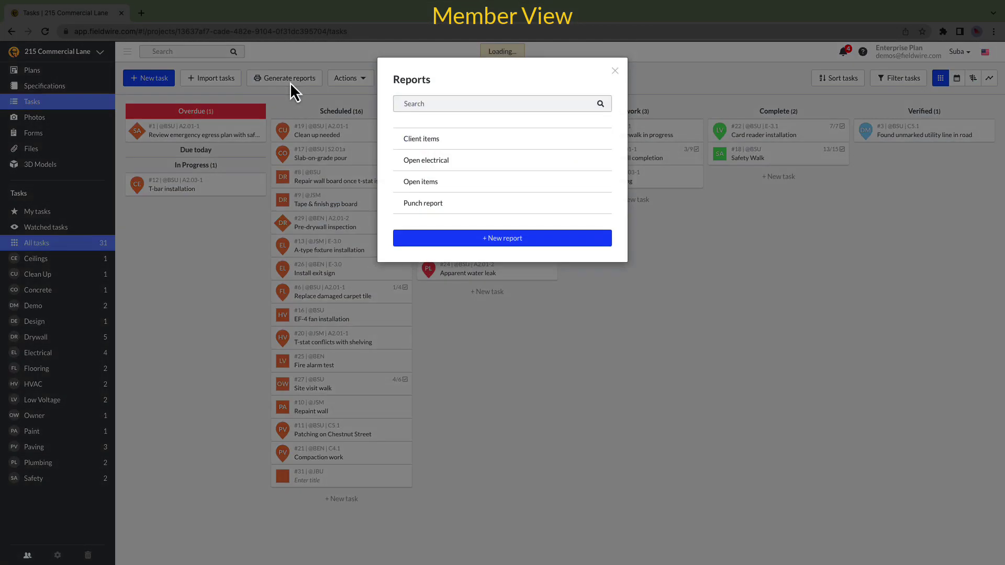
{"action": "left_click", "coordinate": [516, 240]}
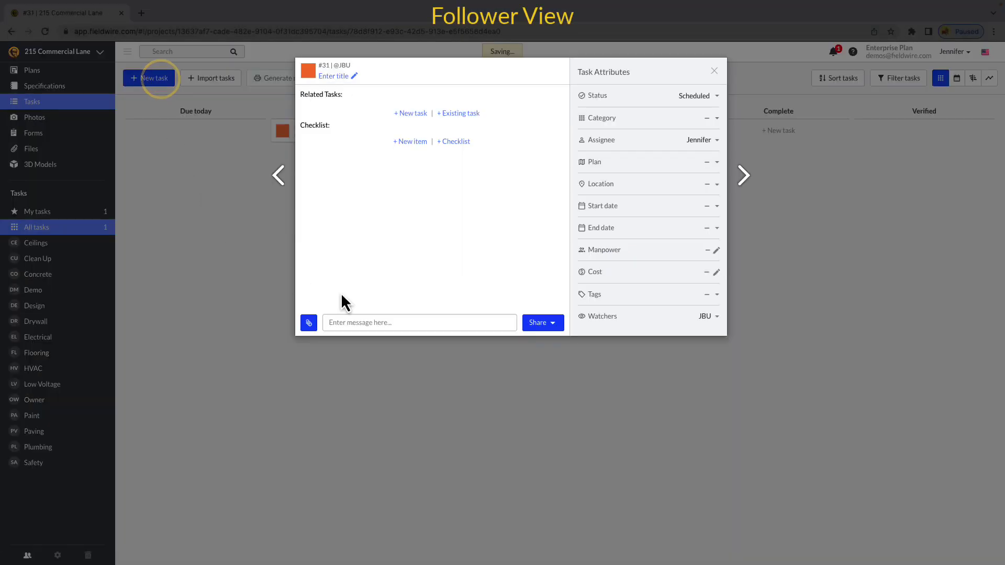
- Assign the new task to yourself, check its Watchers list and return to the board
{"action": "left_click", "coordinate": [712, 140]}
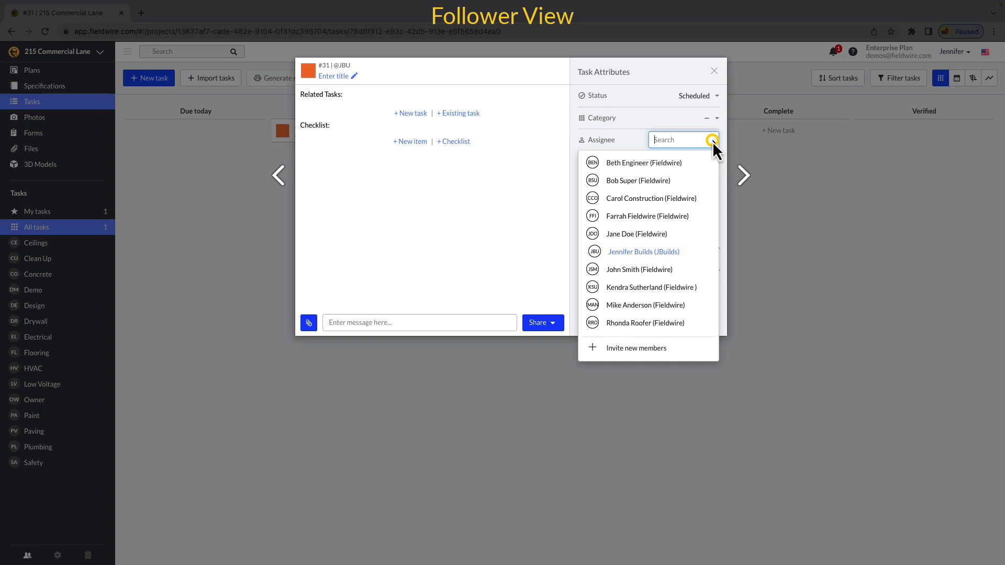
{"action": "left_click", "coordinate": [547, 263]}
{"action": "left_click", "coordinate": [714, 317]}
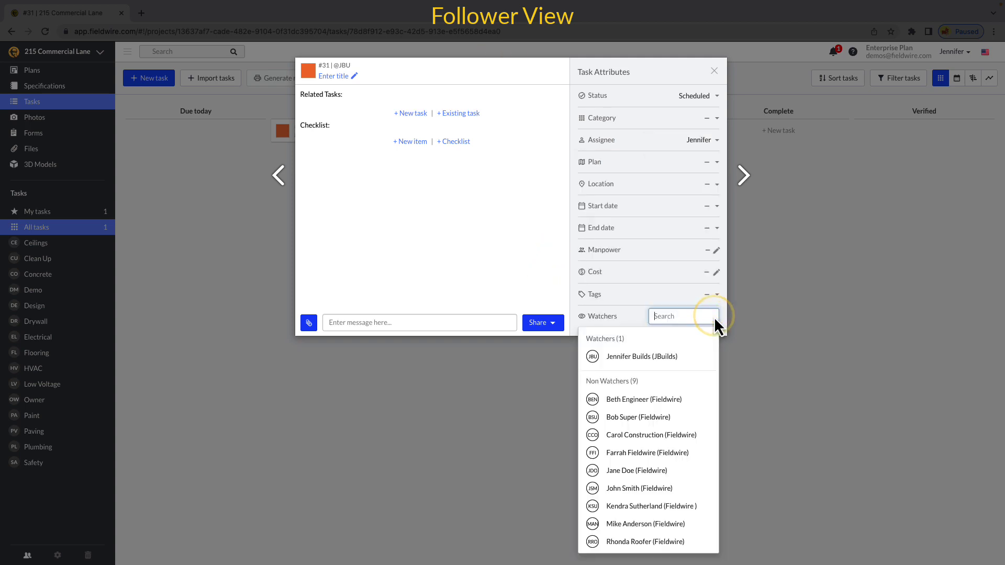
{"action": "left_click", "coordinate": [744, 317]}
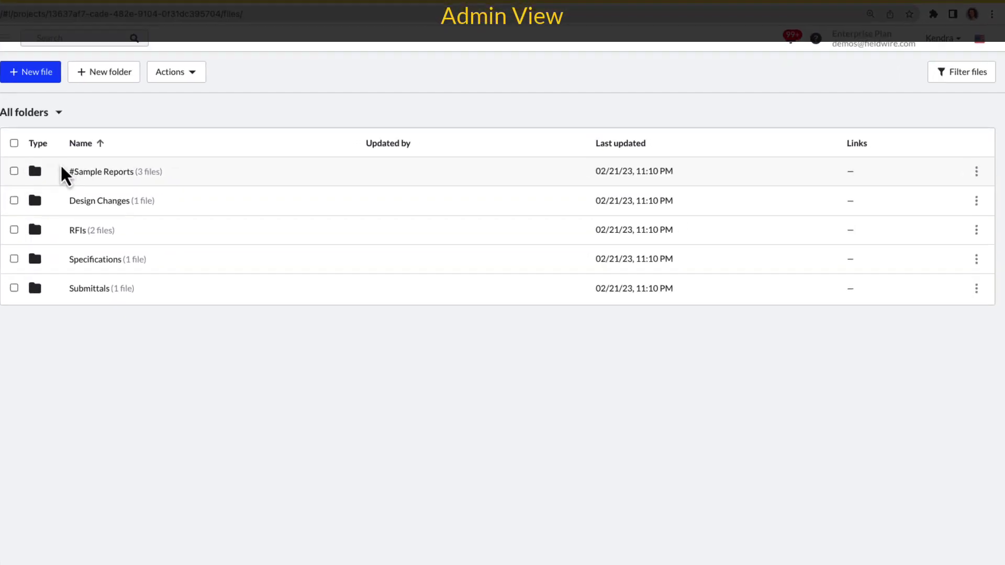
- Change the Sample Reports folder's access to Admin only and save it
{"action": "left_click", "coordinate": [974, 174]}
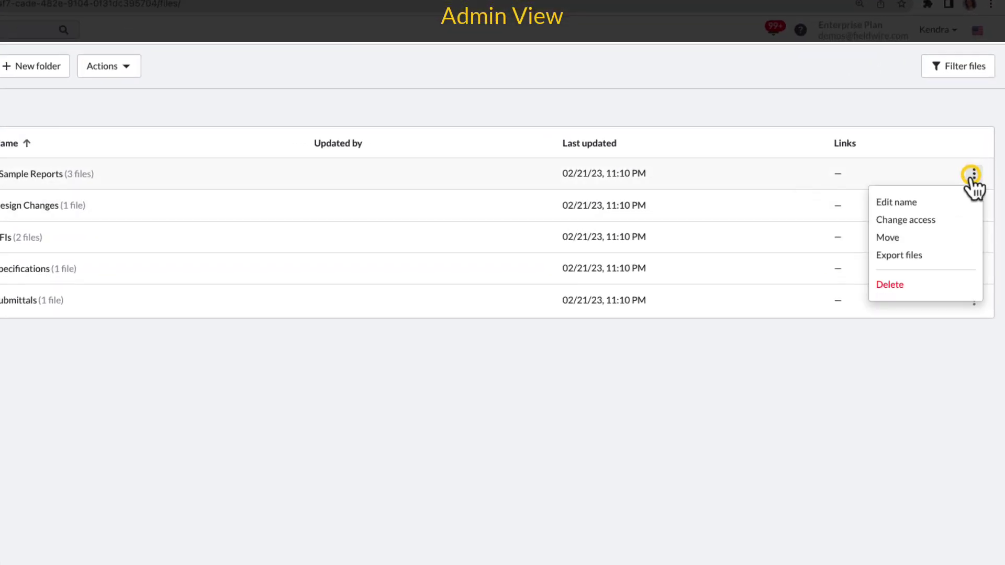
{"action": "left_click", "coordinate": [961, 223]}
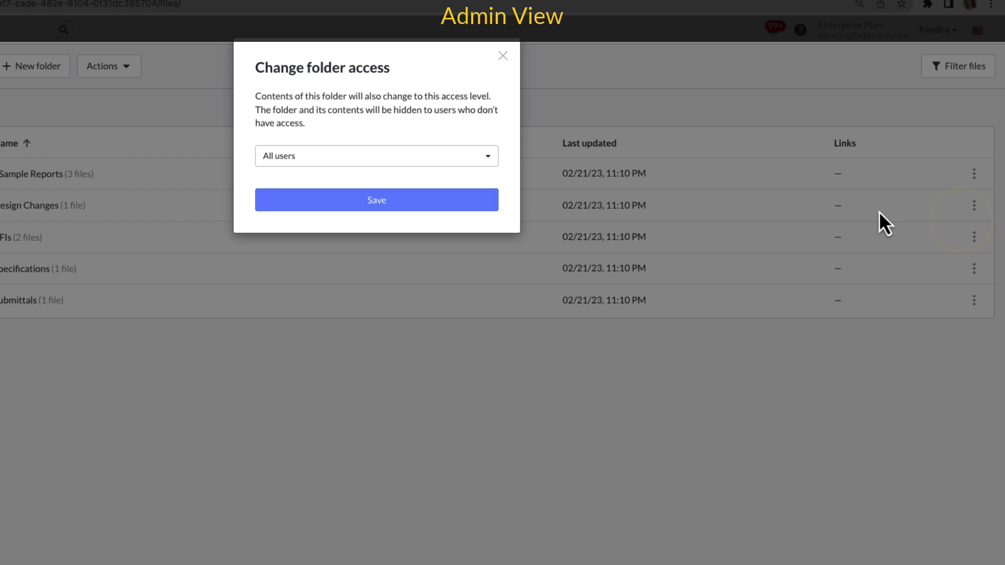
{"action": "left_click", "coordinate": [429, 160]}
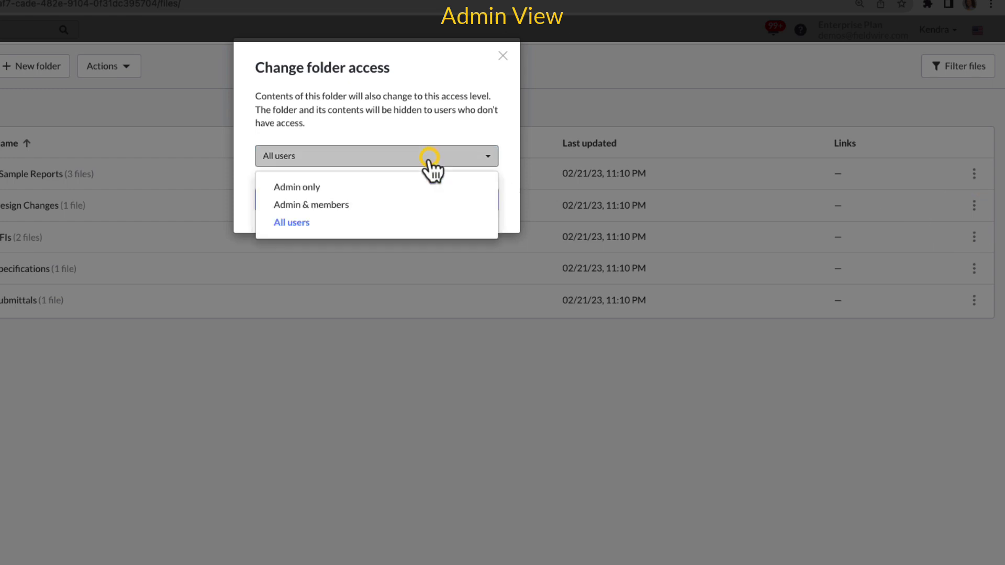
{"action": "left_click", "coordinate": [402, 189]}
{"action": "left_click", "coordinate": [444, 202]}
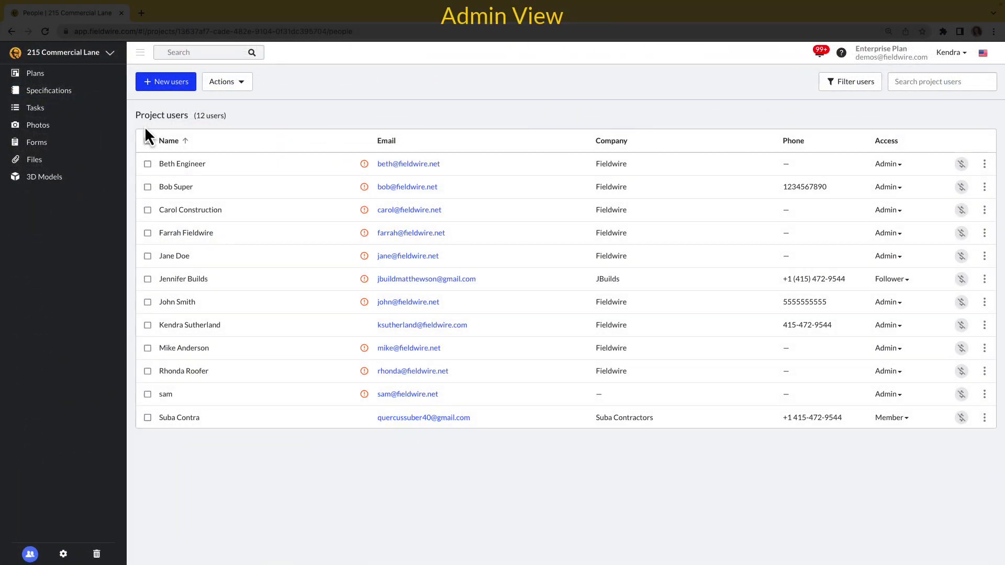
- Peek at the New users invite window, then visit the project settings and the empty trash
{"action": "left_click", "coordinate": [169, 82]}
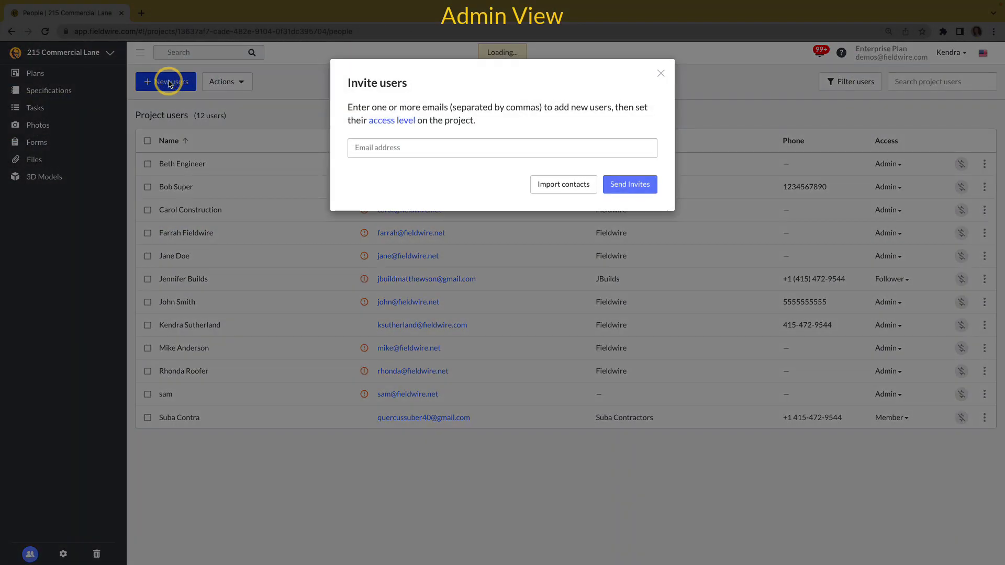
{"action": "left_click", "coordinate": [663, 73]}
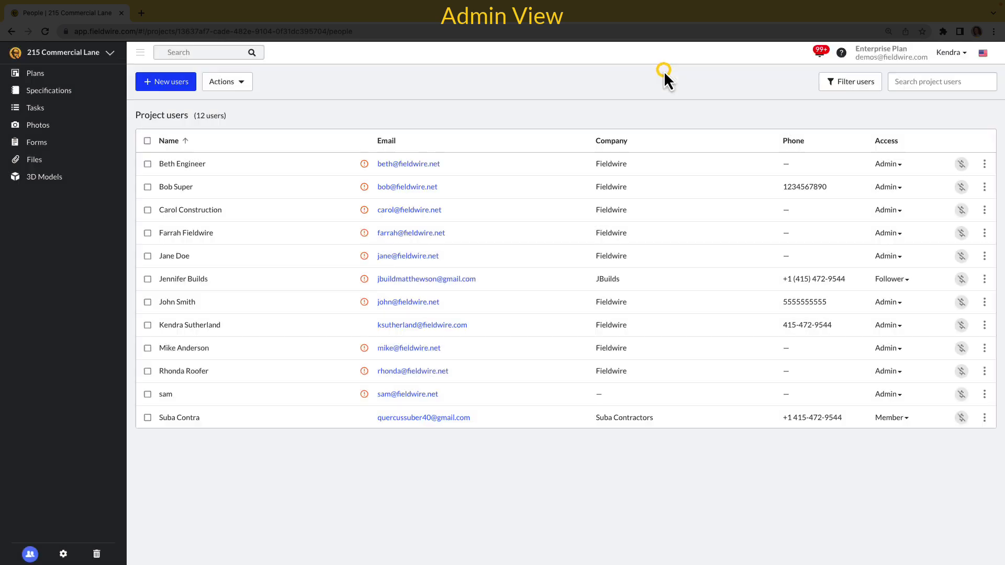
{"action": "left_click", "coordinate": [63, 549]}
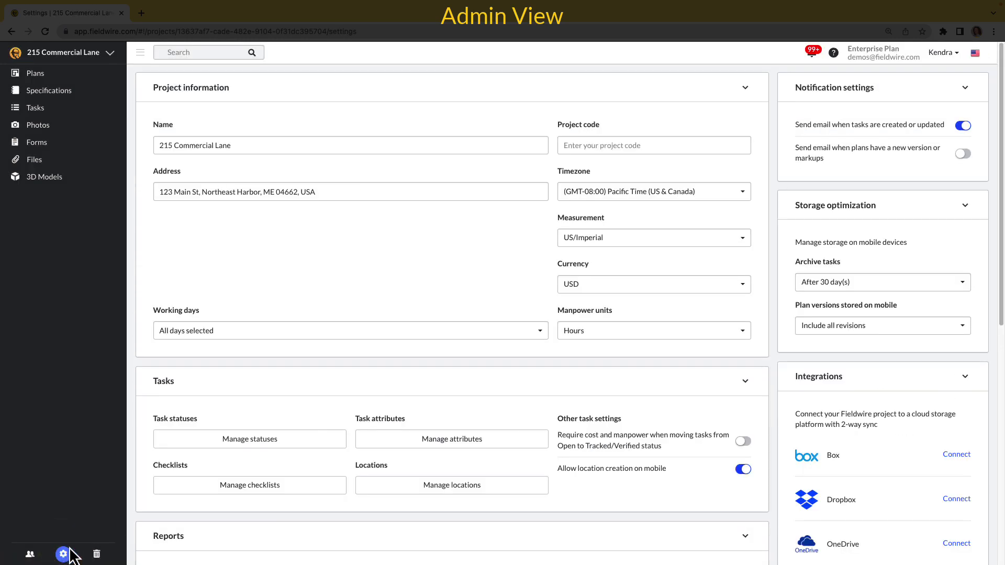
{"action": "left_click", "coordinate": [97, 554]}
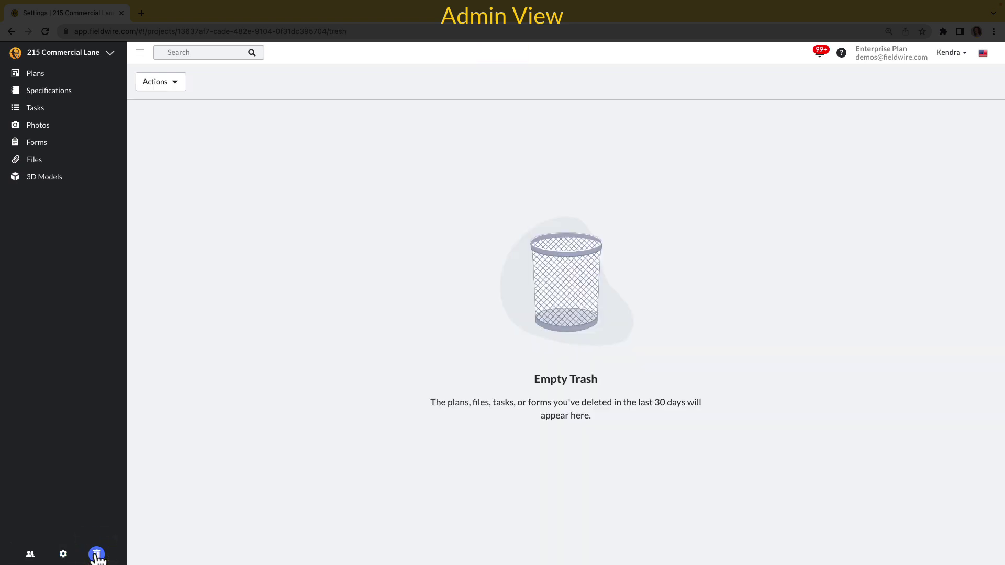
- From the notifications list, start a project-wide notification for 215 Commercial Lane
{"action": "left_click", "coordinate": [818, 52]}
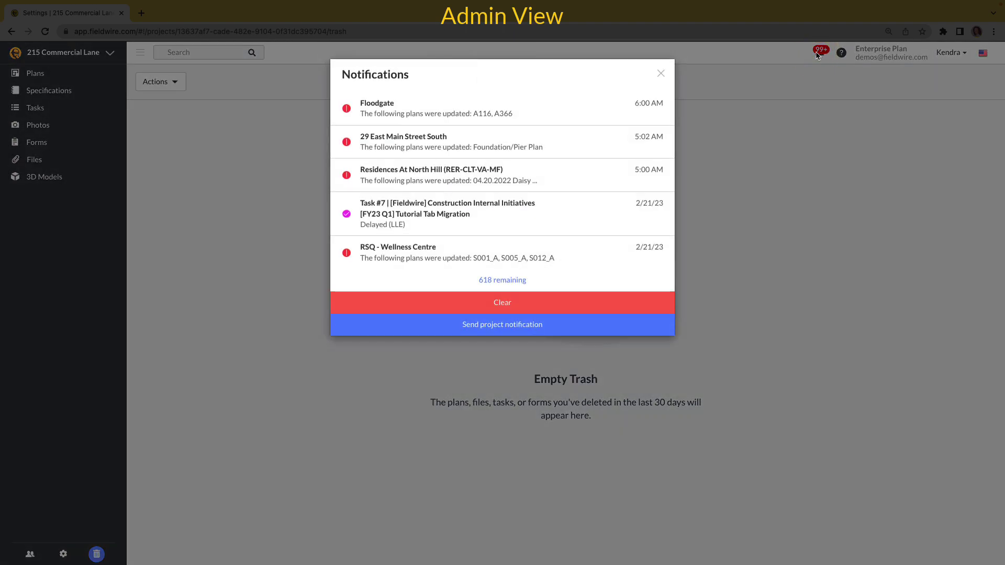
{"action": "left_click", "coordinate": [514, 326]}
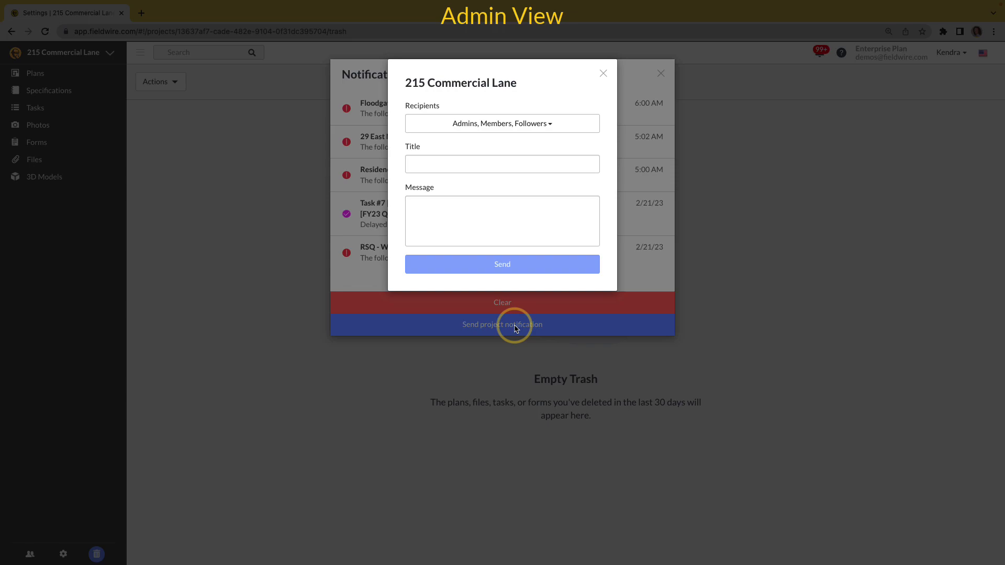